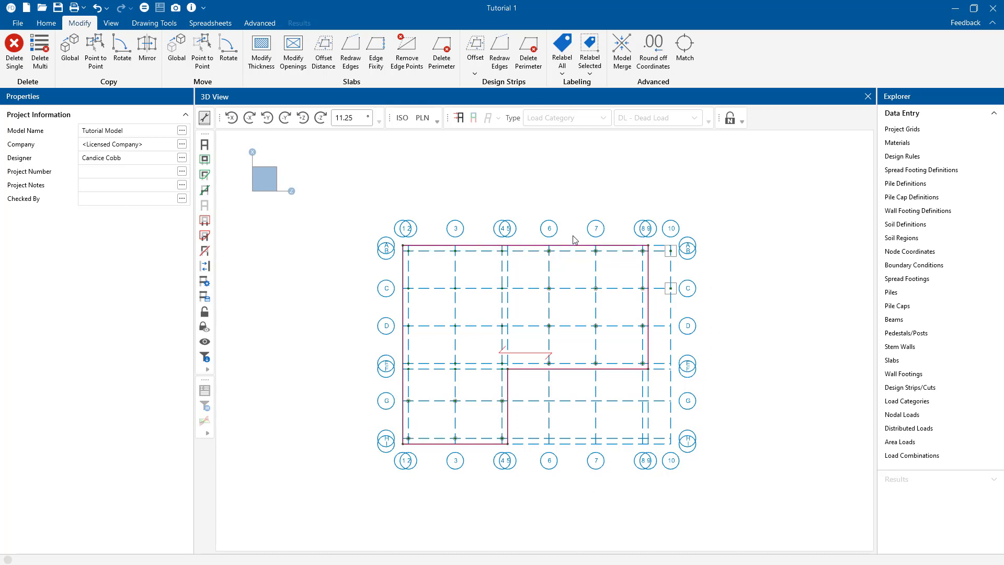
- Open the Load Combinations spreadsheet and confirm IBC 16-2 (b) keeps category DL and factor 1.2
left_click(46, 23)
left_click(637, 67)
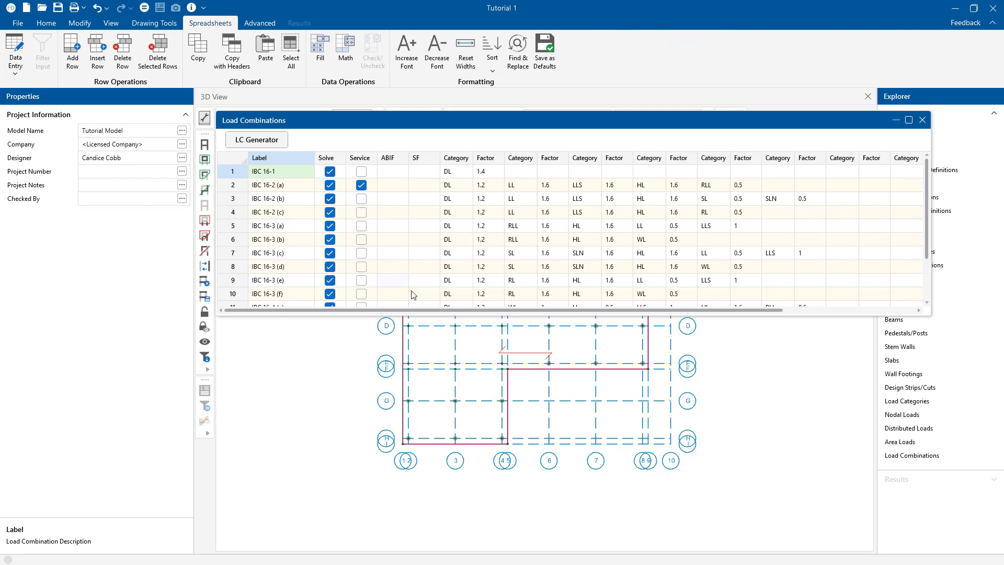
left_click(233, 203)
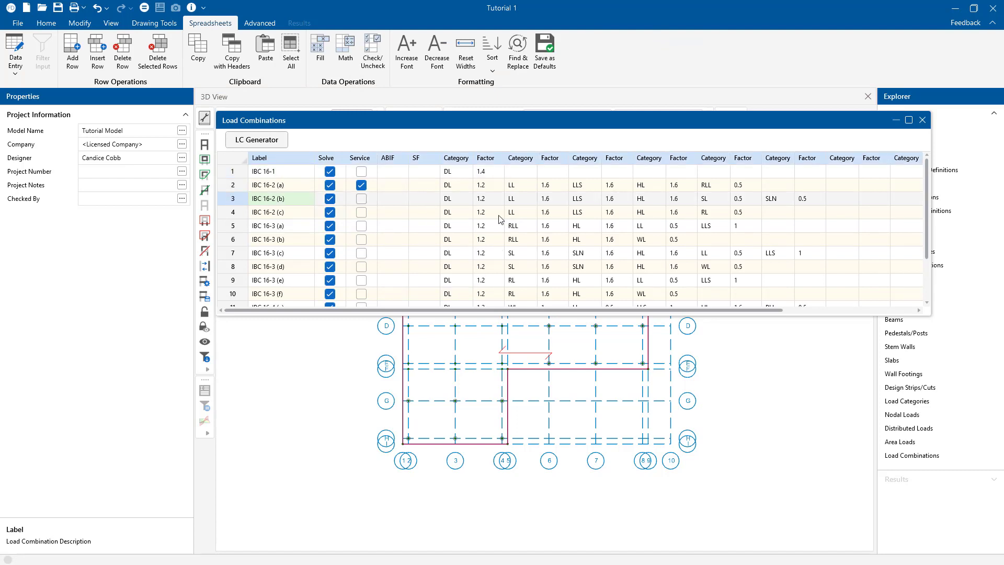
left_click(465, 200)
left_click(520, 247)
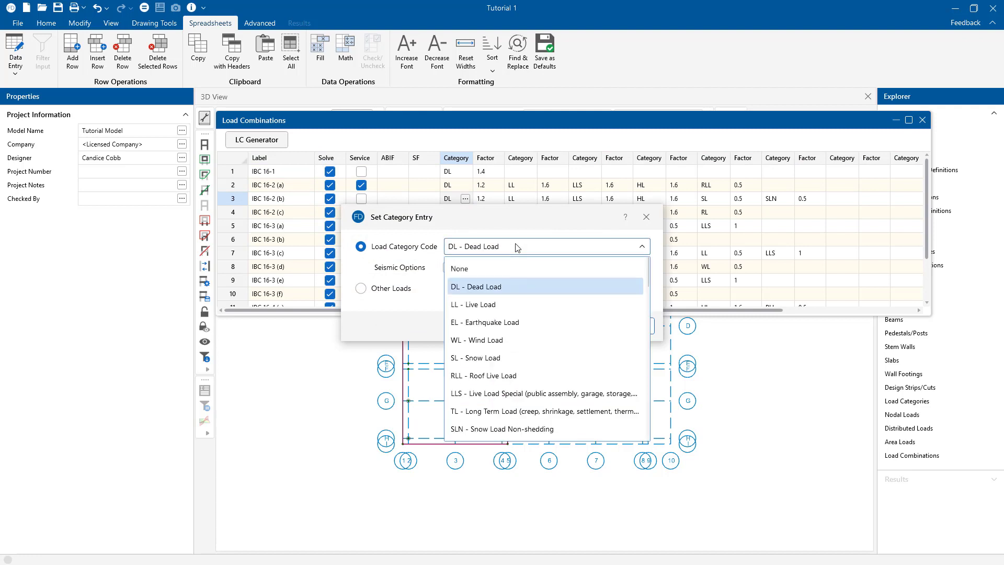
left_click(520, 247)
left_click(645, 217)
left_click(491, 200)
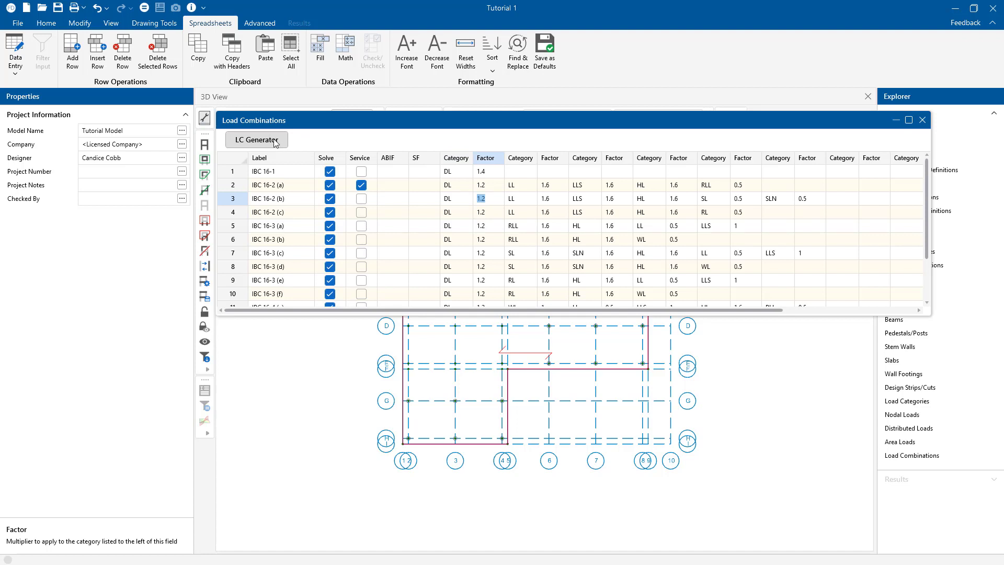
left_click(382, 146)
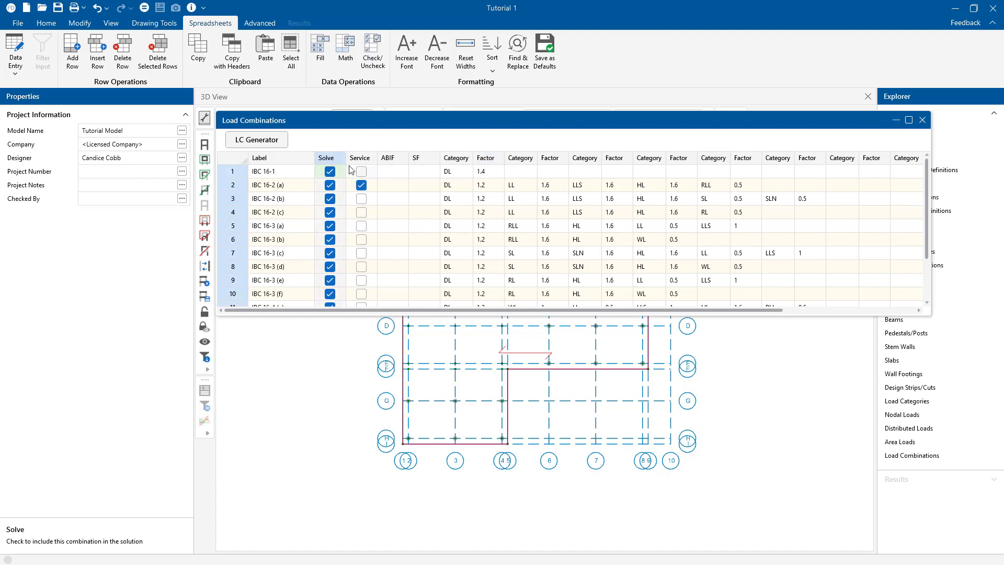
- Check the Solve and Service columns of the combinations, then solve the model
left_click(331, 172)
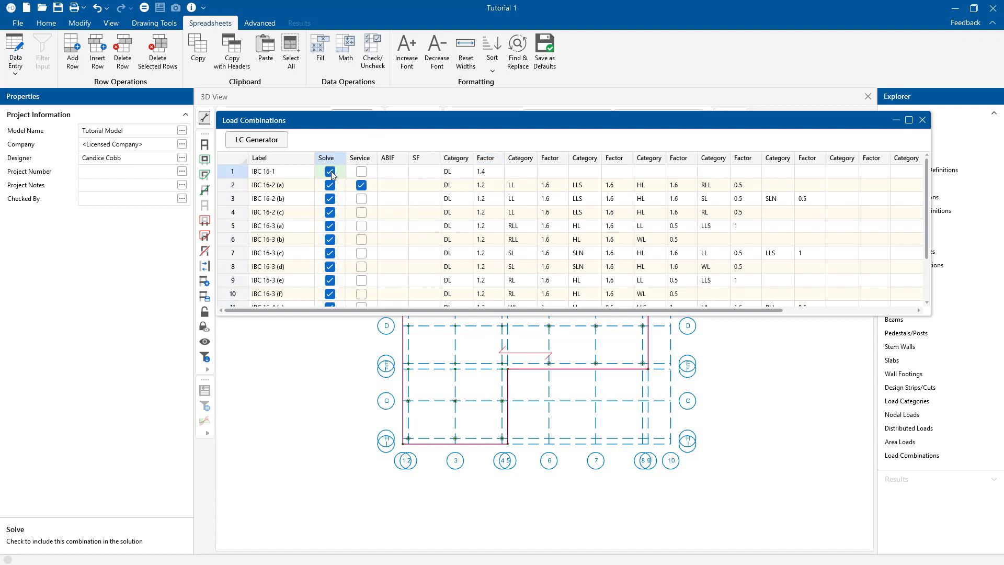
left_click(370, 158)
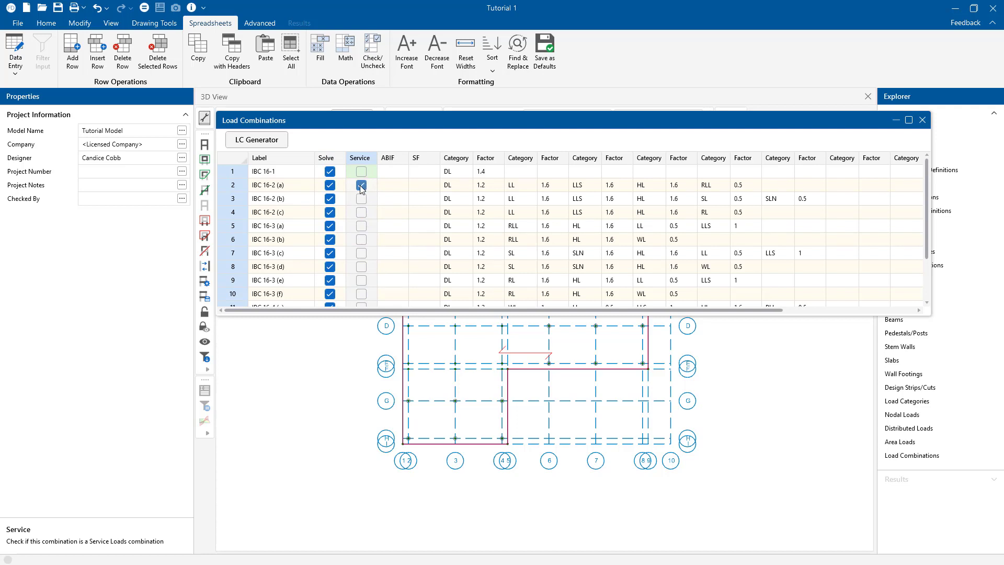
left_click(145, 7)
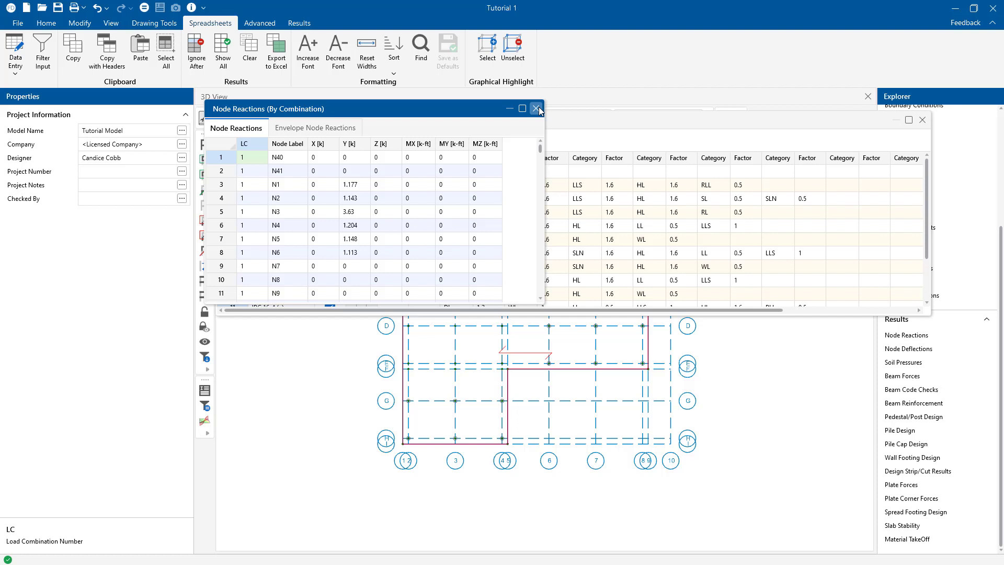
- Close the reaction and combination sheets and check the pedestal results: 6#6 vertical bars, #4@12 ties
left_click(542, 109)
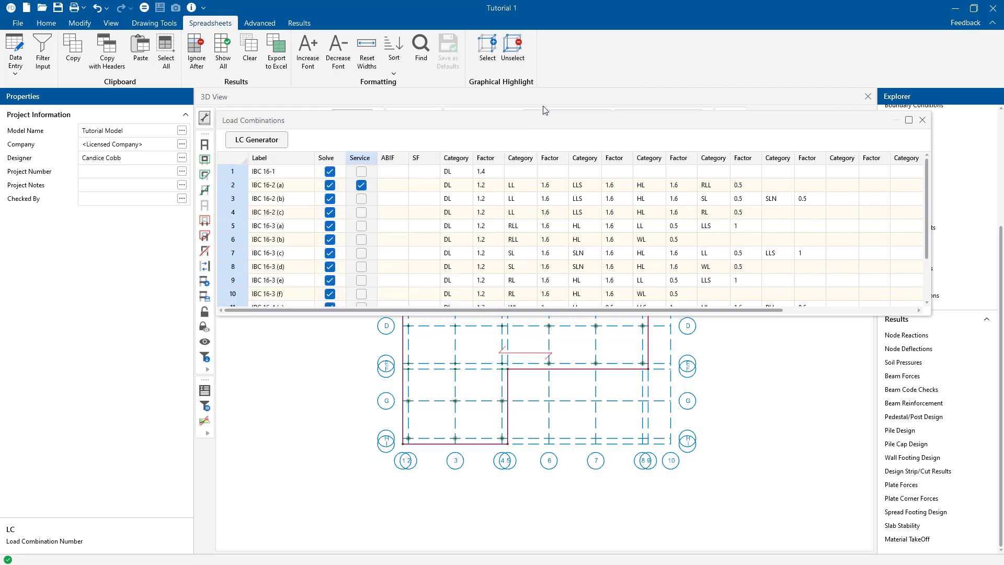
left_click(923, 120)
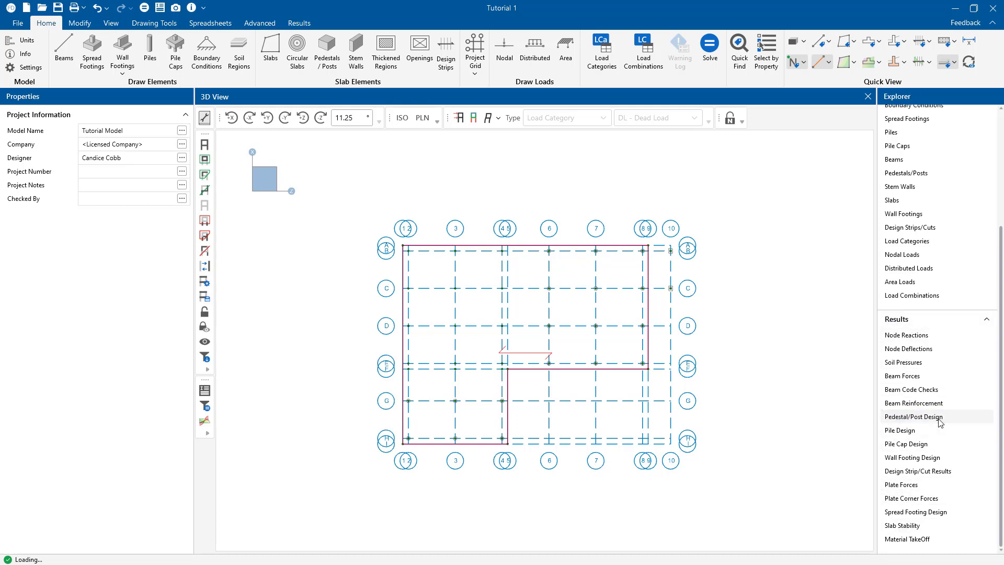
left_click_drag(502, 137, 544, 320)
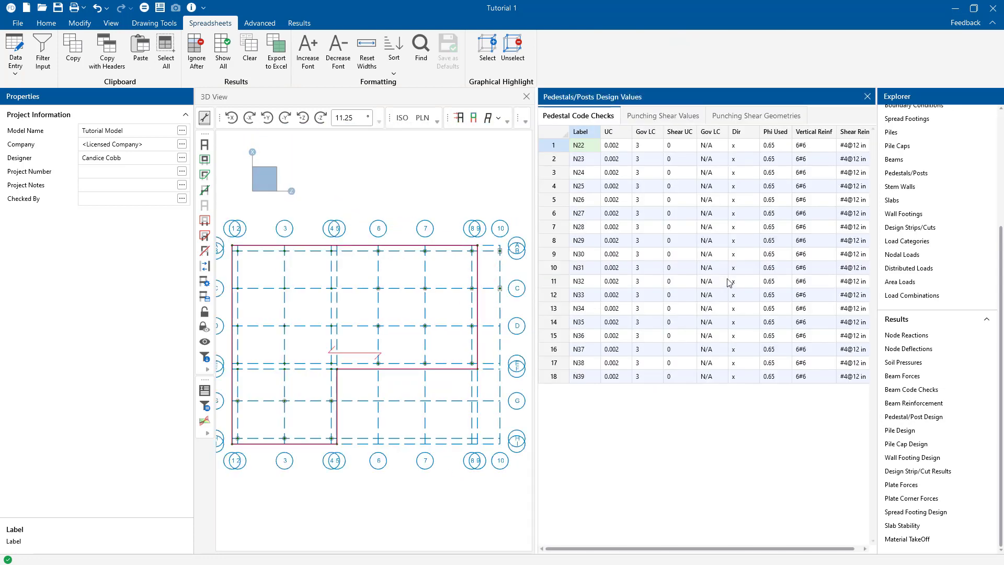
left_click(818, 134)
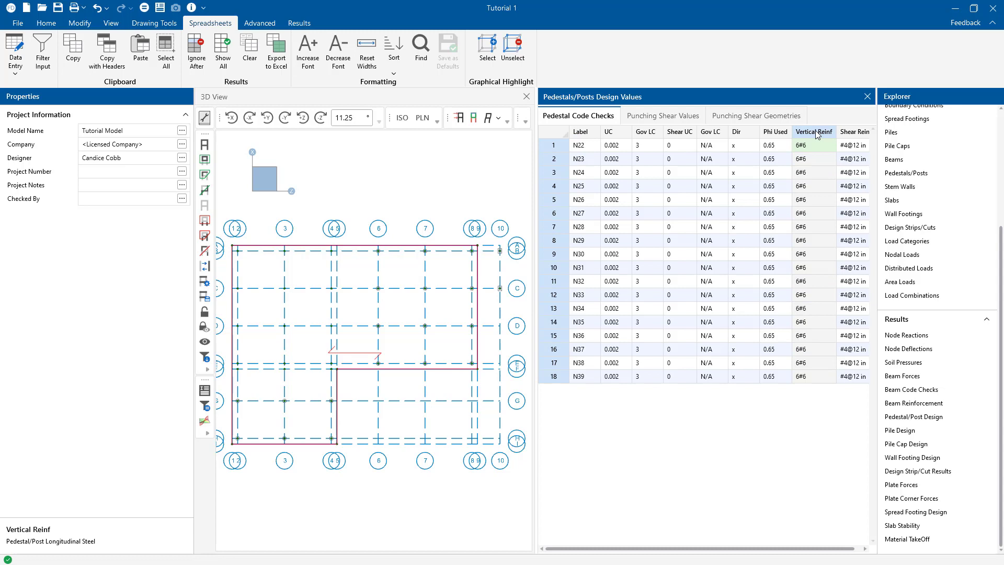
left_click(846, 135)
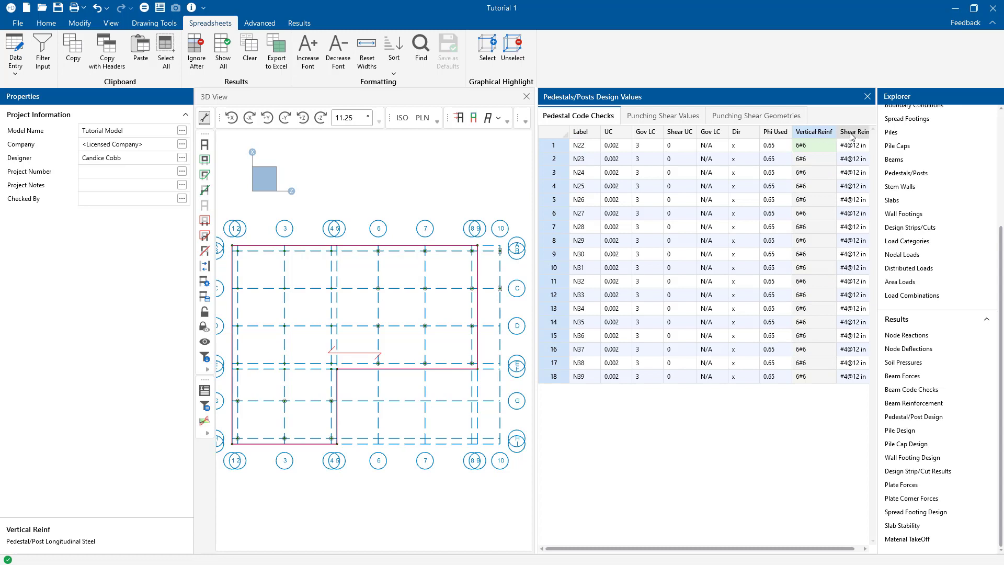
left_click(868, 97)
- Open the spread footing code checks and show the Detail Report for footing F1 at node N40
left_click(916, 512)
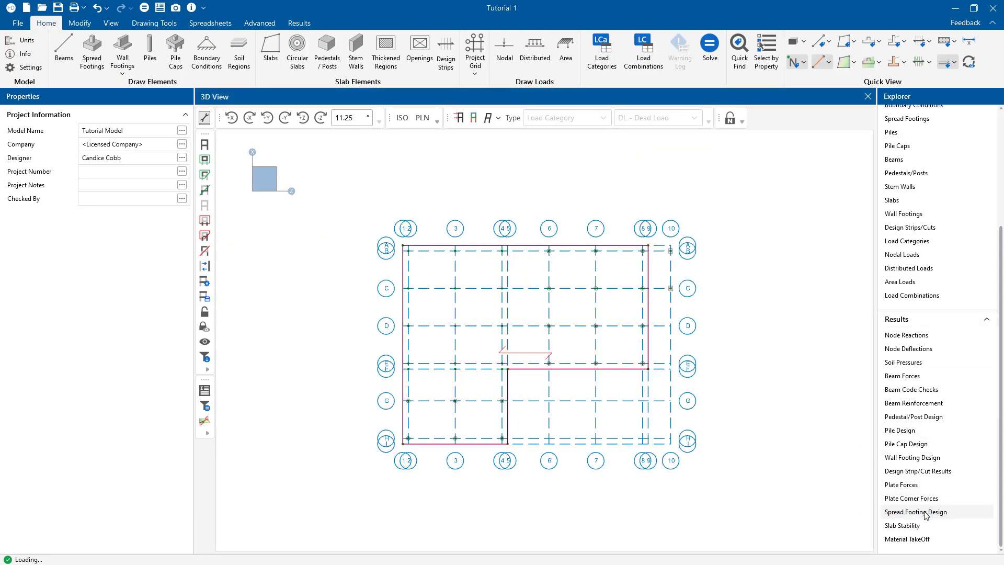
left_click_drag(720, 162, 544, 324)
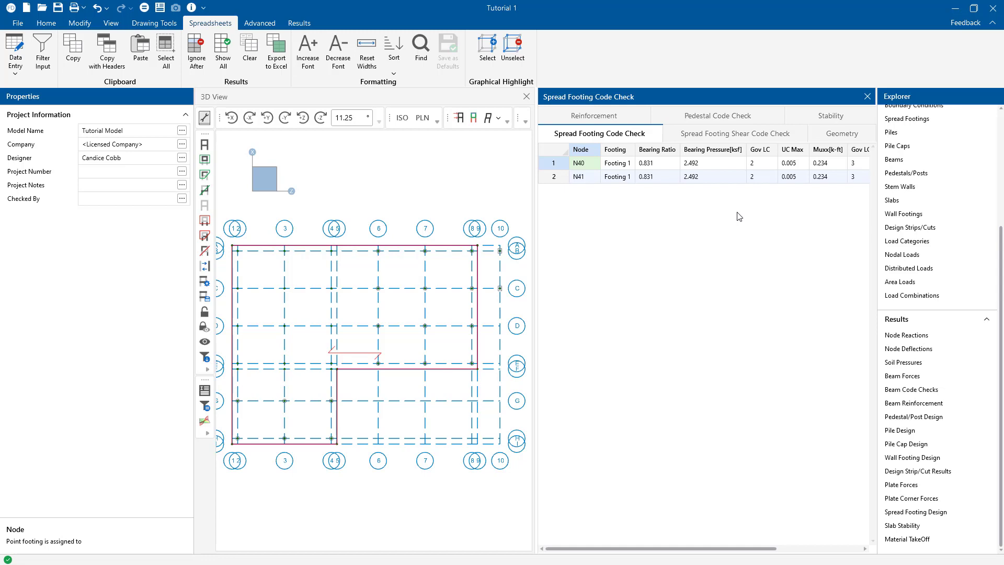
left_click(551, 162)
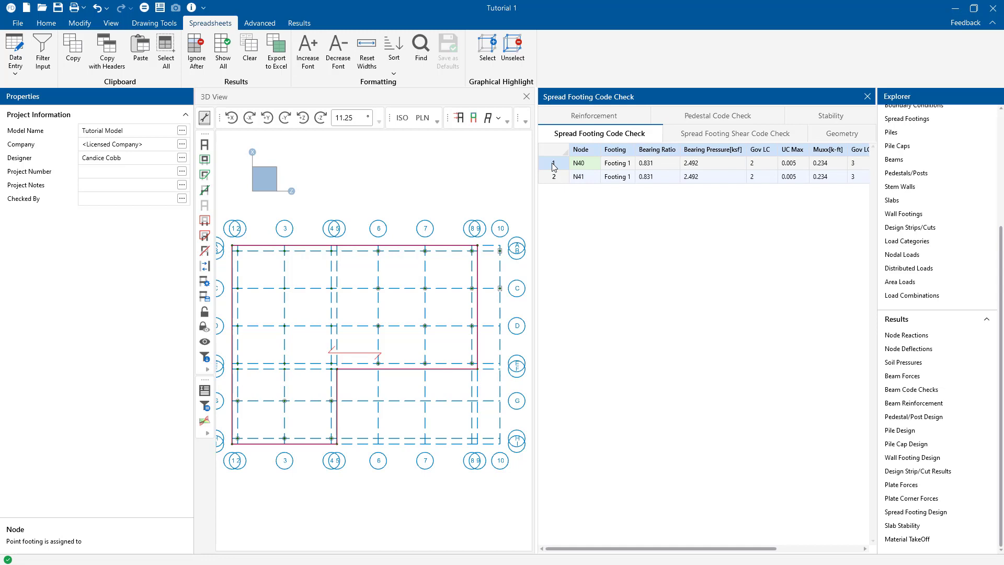
right_click(553, 163)
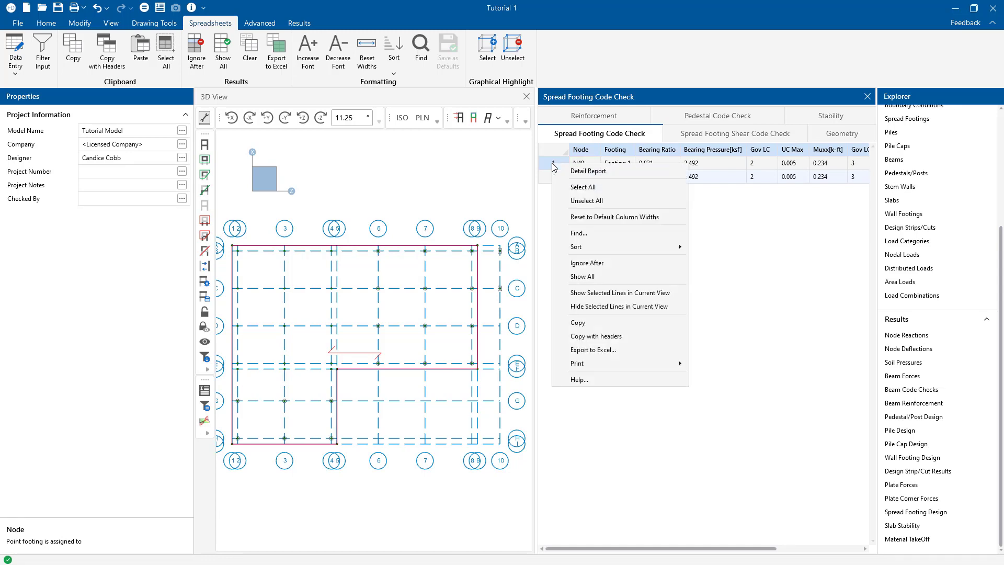
left_click(586, 172)
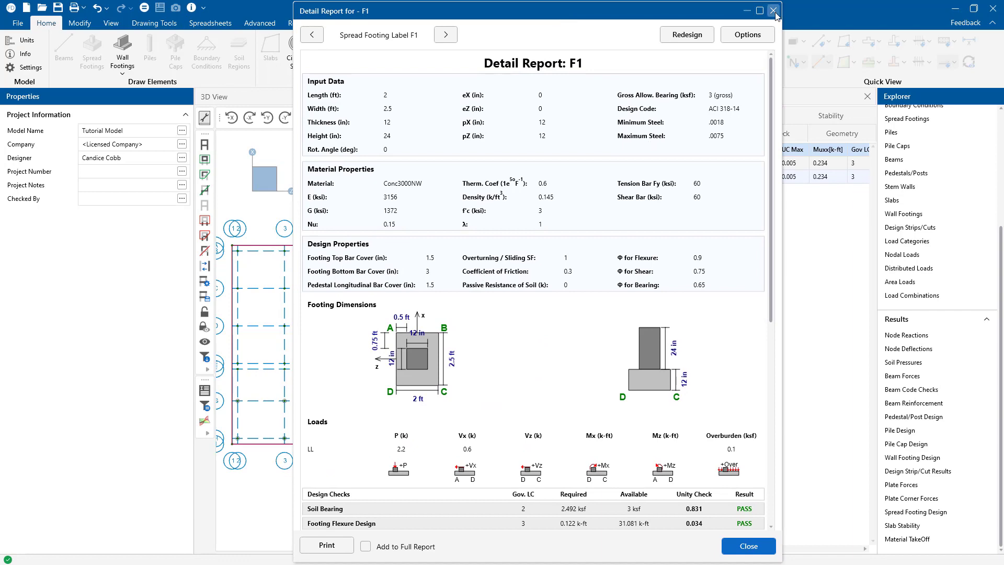
- Reopen footing F1's detail report from the model view and scroll to its design checks
left_click(773, 10)
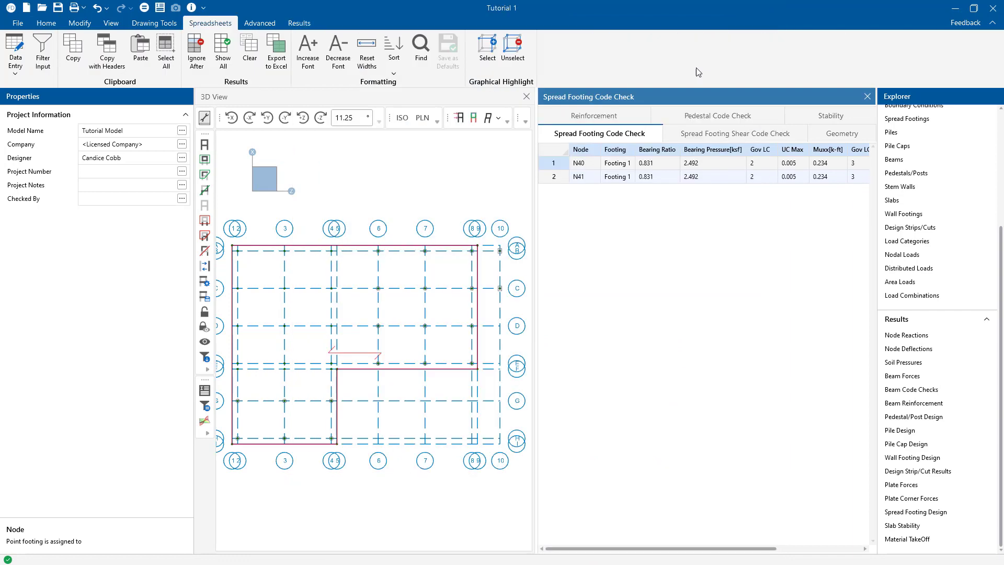
left_click(204, 391)
scroll(500, 254, "up", 3)
left_click(501, 253)
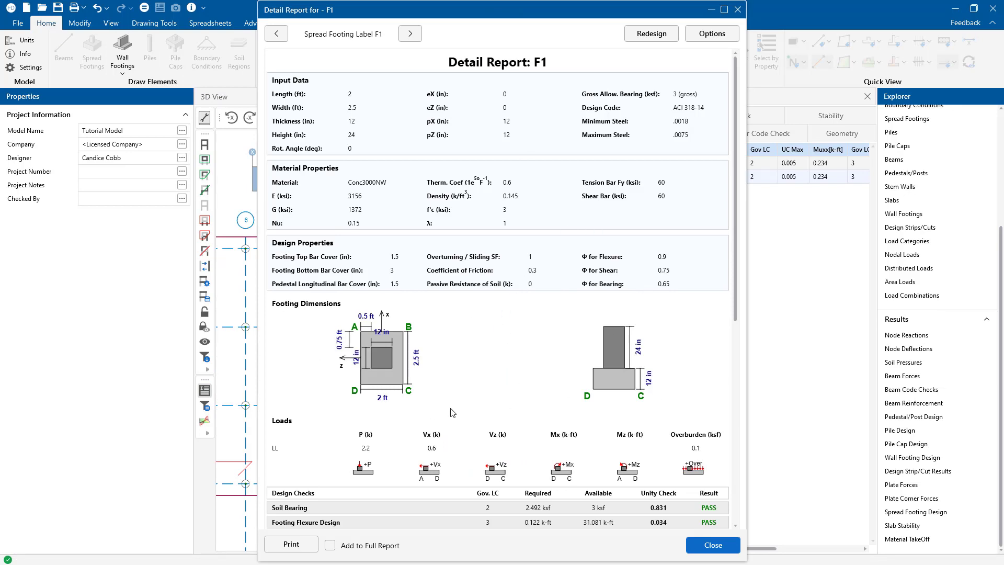
scroll(452, 412, "down", 10)
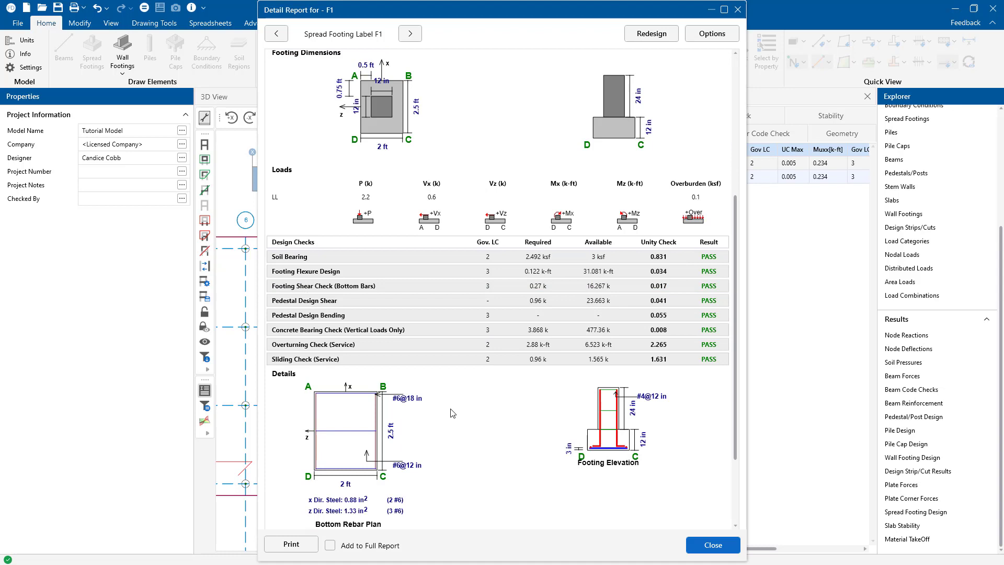
scroll(453, 413, "down", 4)
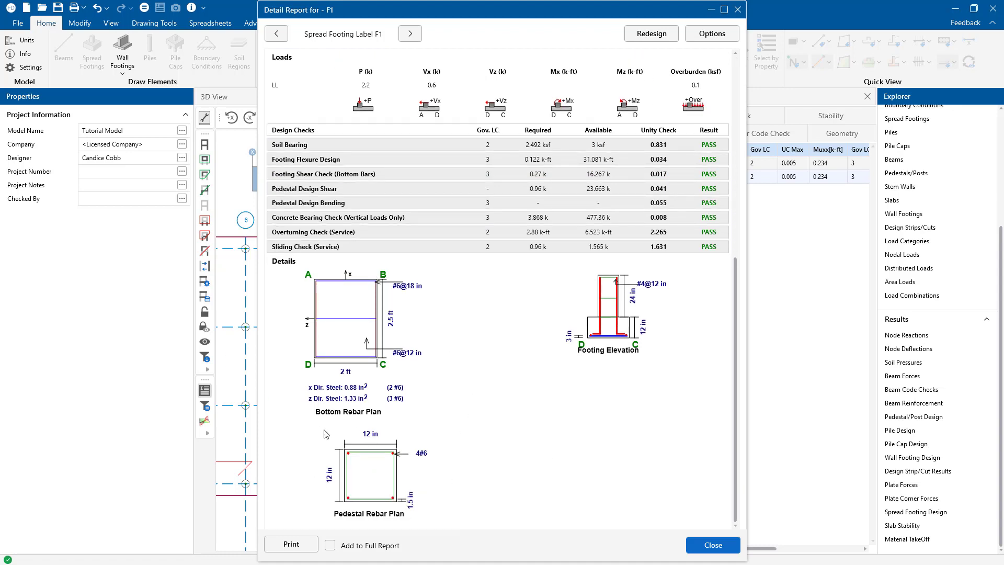
- Expand the flexure, footing shear, pedestal shear and overturning checks, then return to the report top
left_click(320, 161)
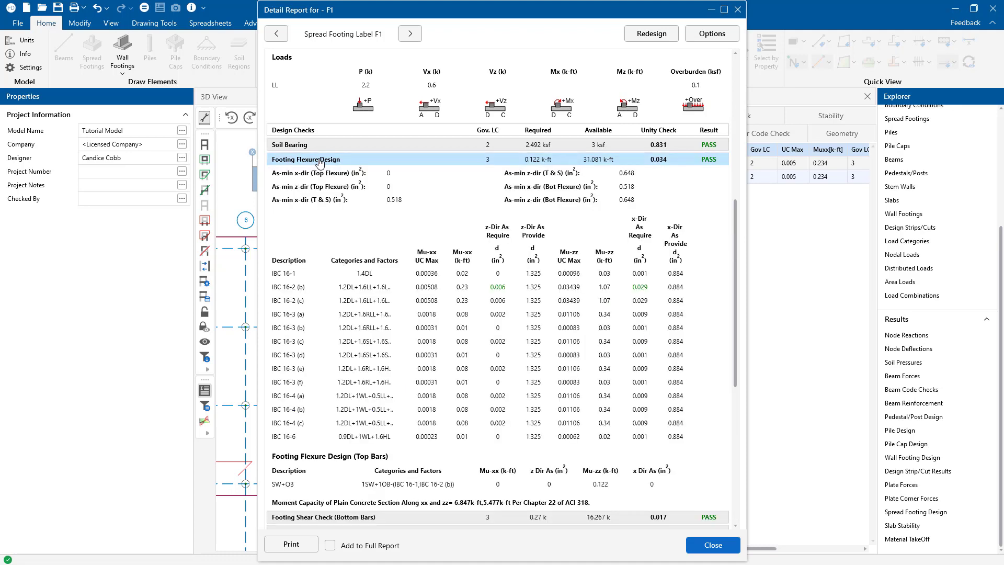
left_click(320, 161)
left_click(323, 173)
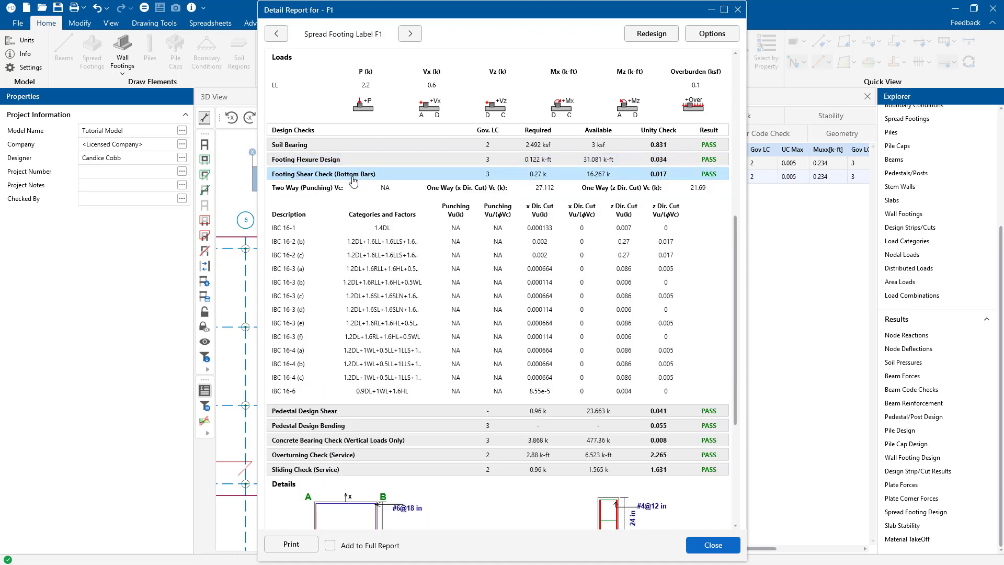
left_click(463, 174)
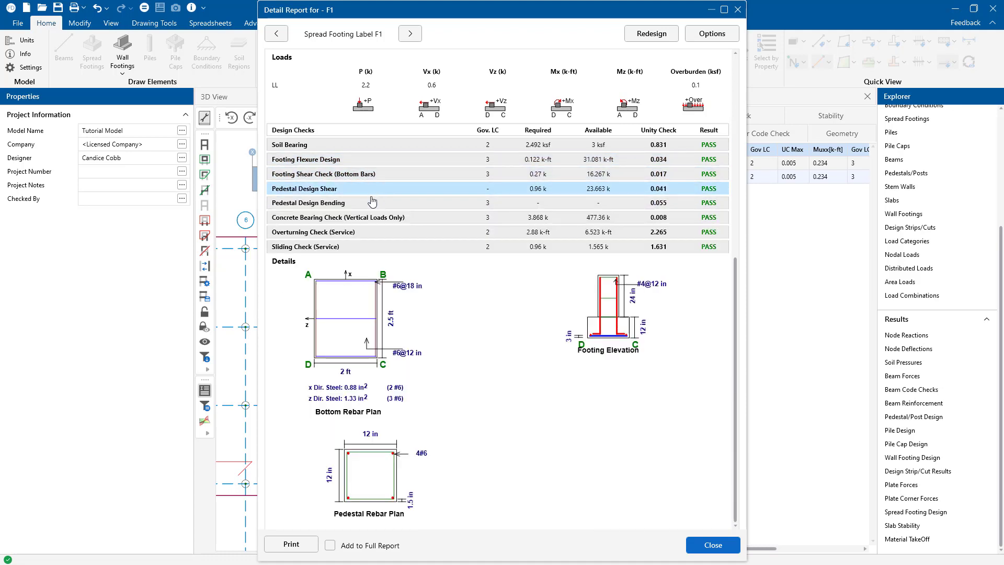
left_click(363, 234)
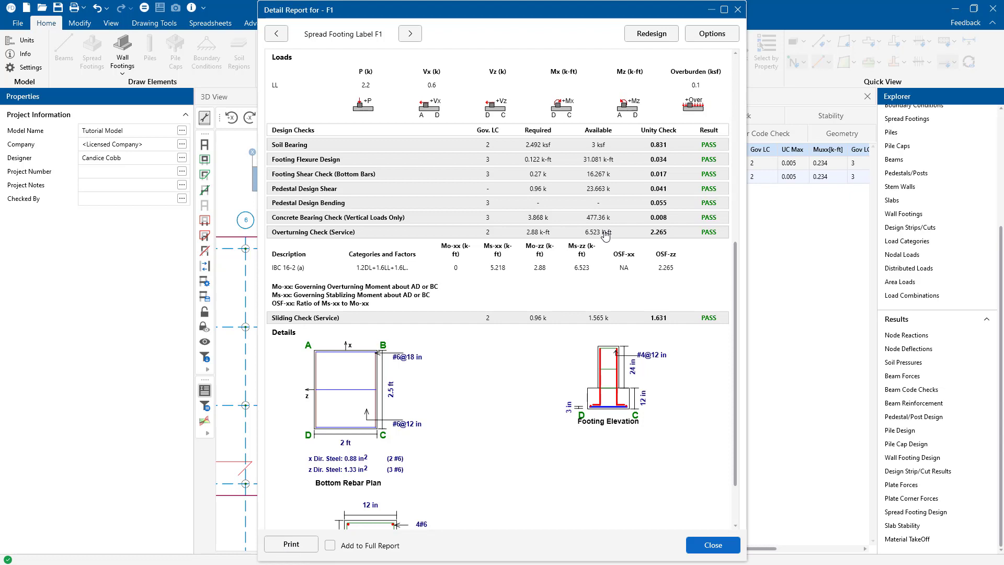
scroll(608, 230, "up", 2)
scroll(661, 74, "up", 5)
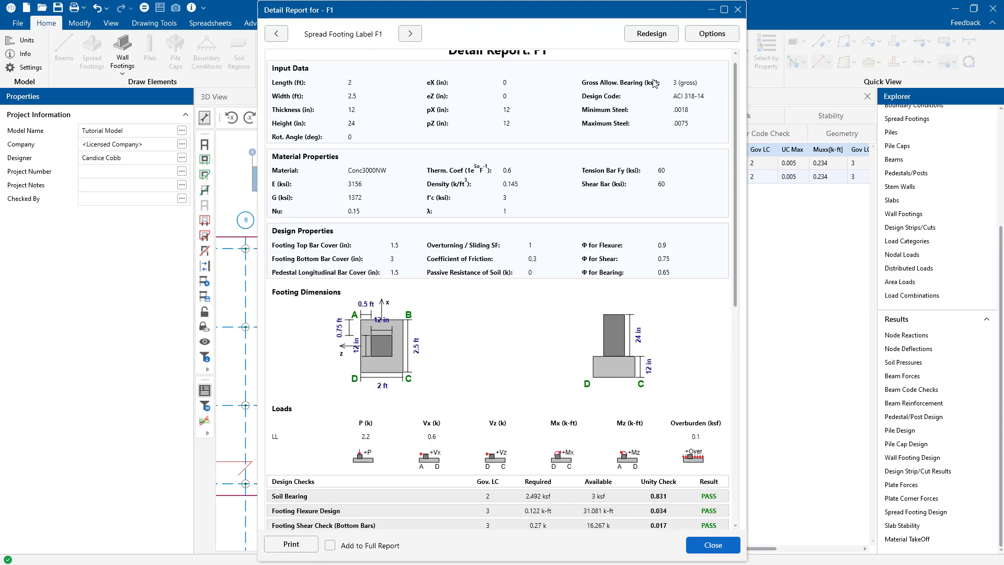
- Redesign footing F1 with length 3 ft and width 3 ft, then view its updated checks
left_click(651, 33)
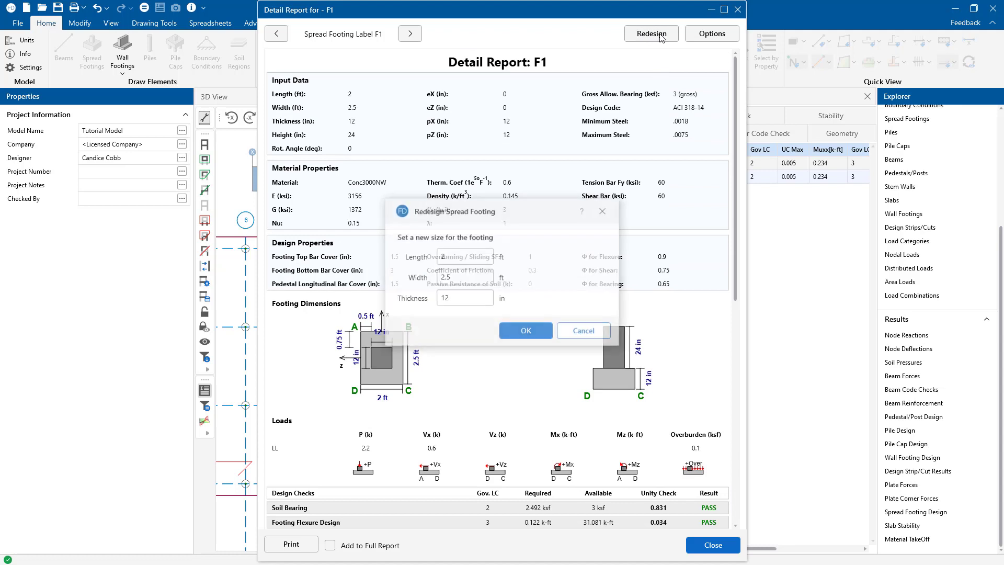
left_click(479, 260)
type("3")
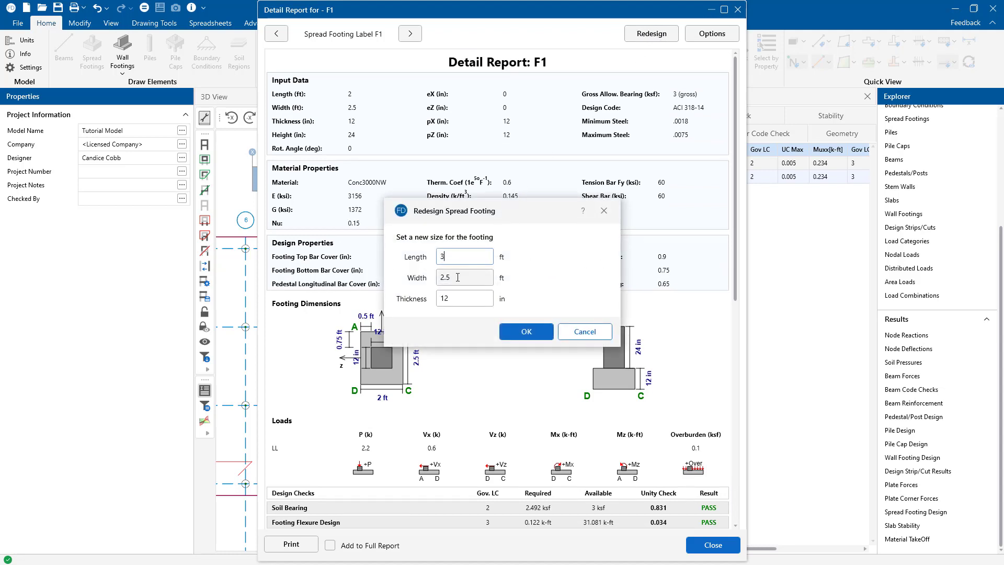
double_click(473, 277)
type("3")
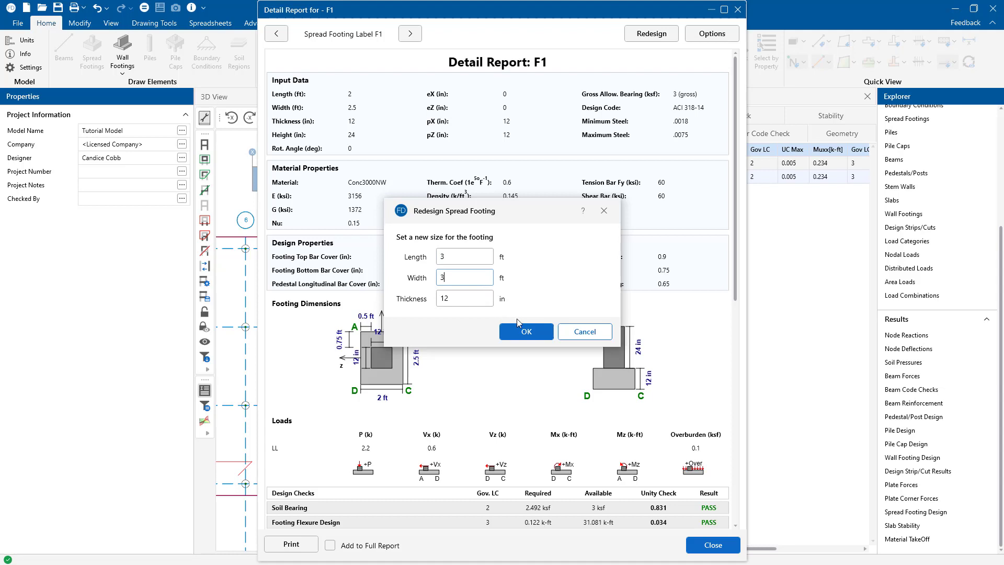
left_click(525, 332)
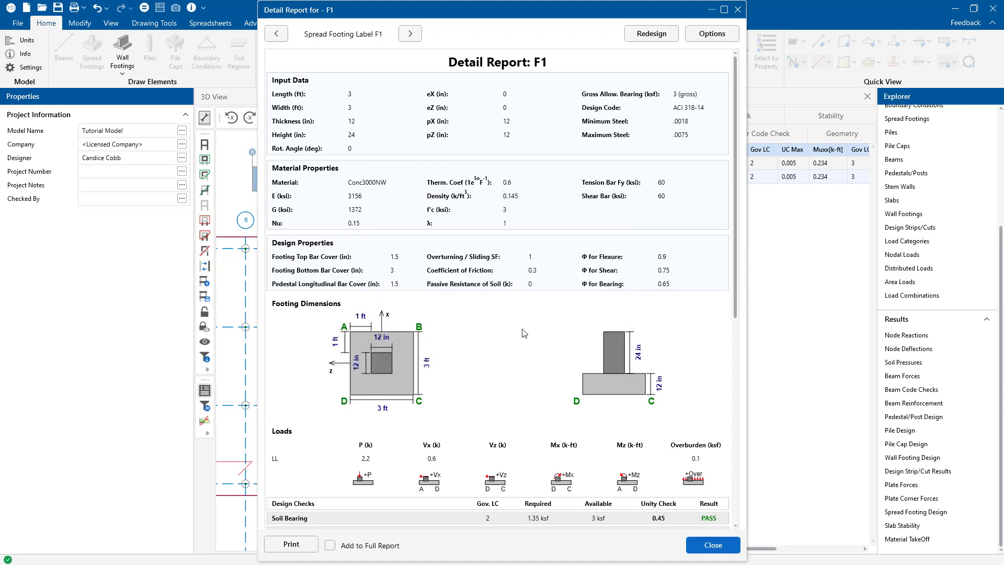
scroll(523, 333, "down", 6)
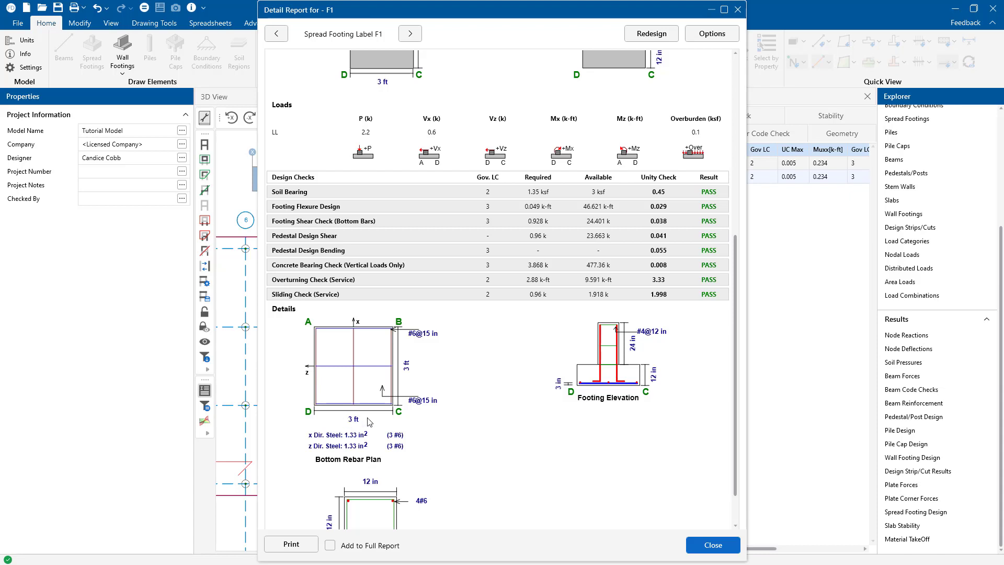
- Set the detail report Code Check display to Expanded, save it as default, and regenerate F1's report
left_click(715, 36)
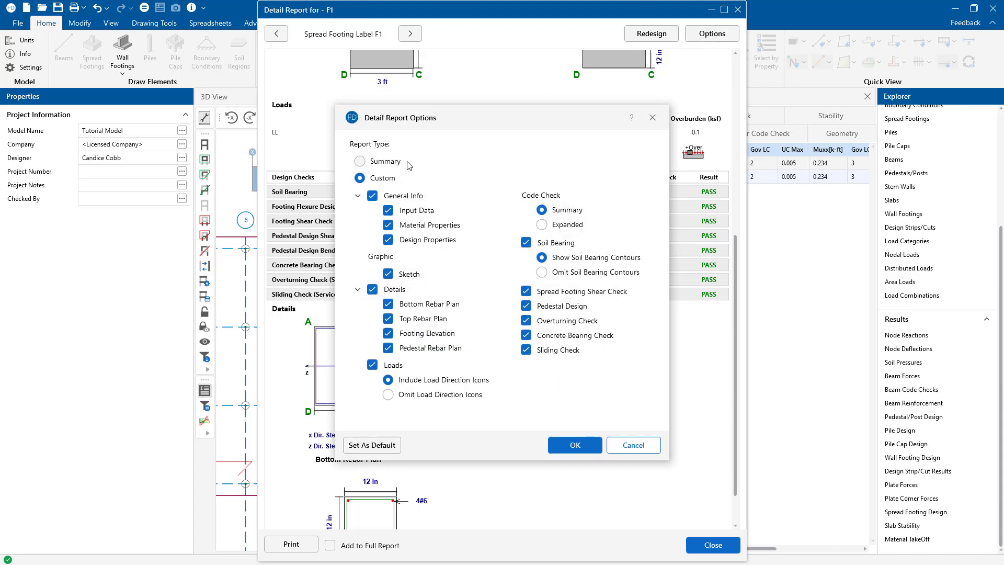
left_click(378, 164)
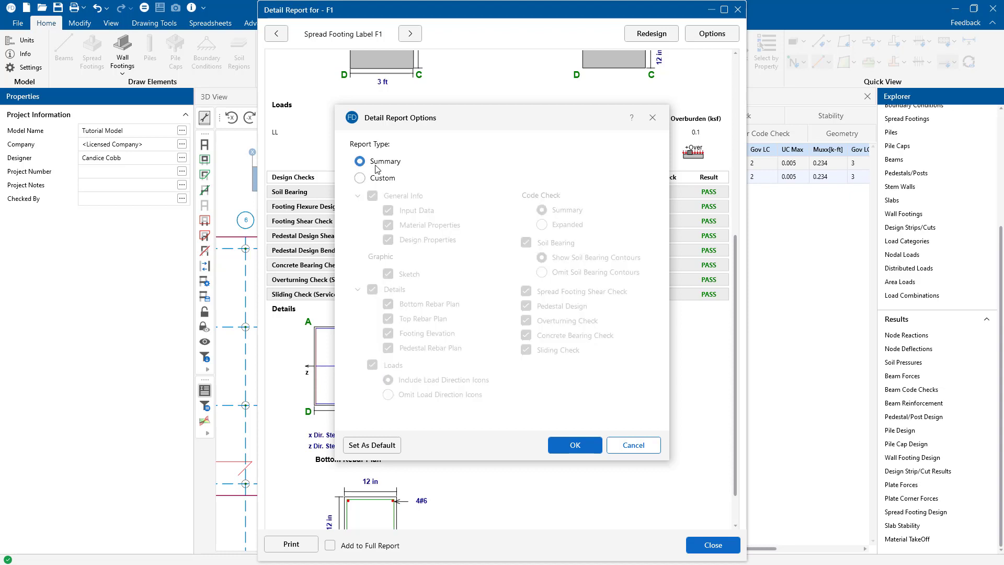
left_click(360, 179)
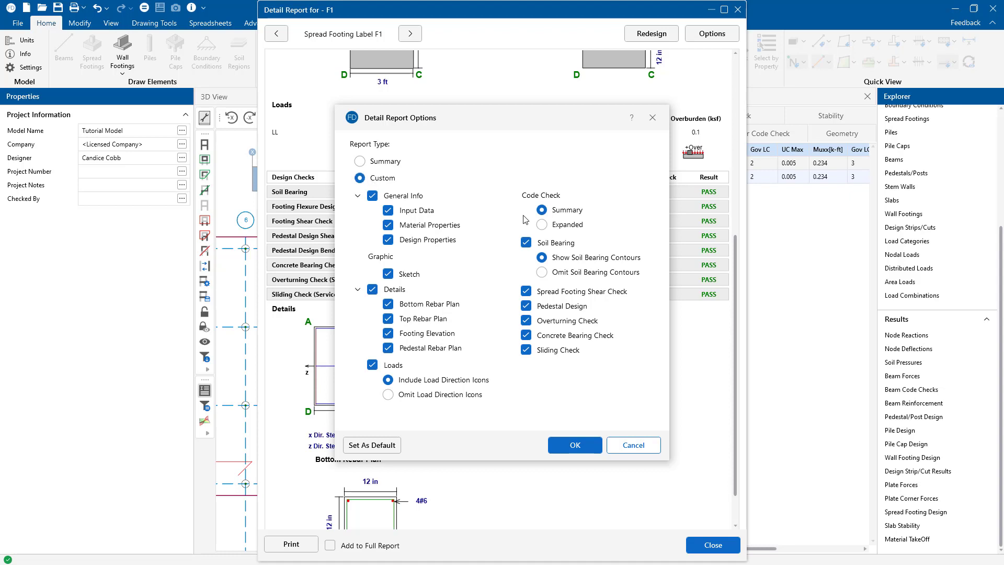
left_click(542, 225)
left_click(384, 444)
left_click(575, 445)
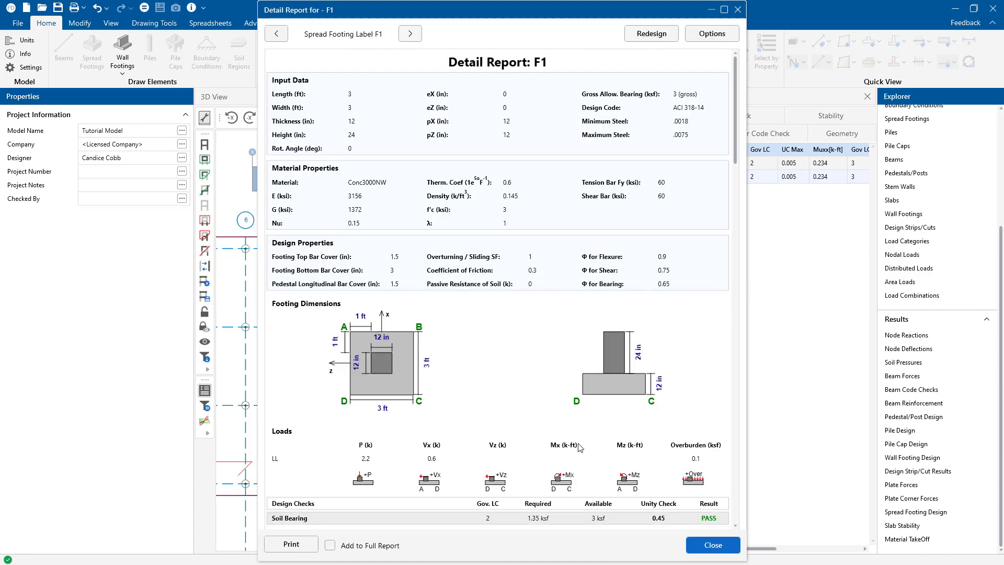
scroll(601, 434, "down", 5)
scroll(606, 431, "up", 3)
scroll(606, 430, "down", 15)
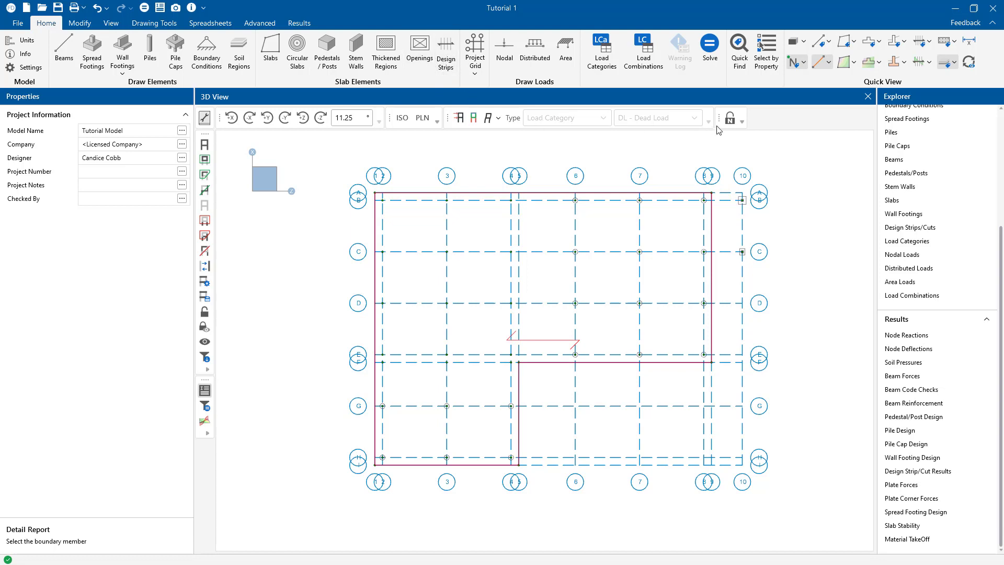
- Show design strip labels on the plan and open the Detail Report for design strip DS1
left_click(930, 47)
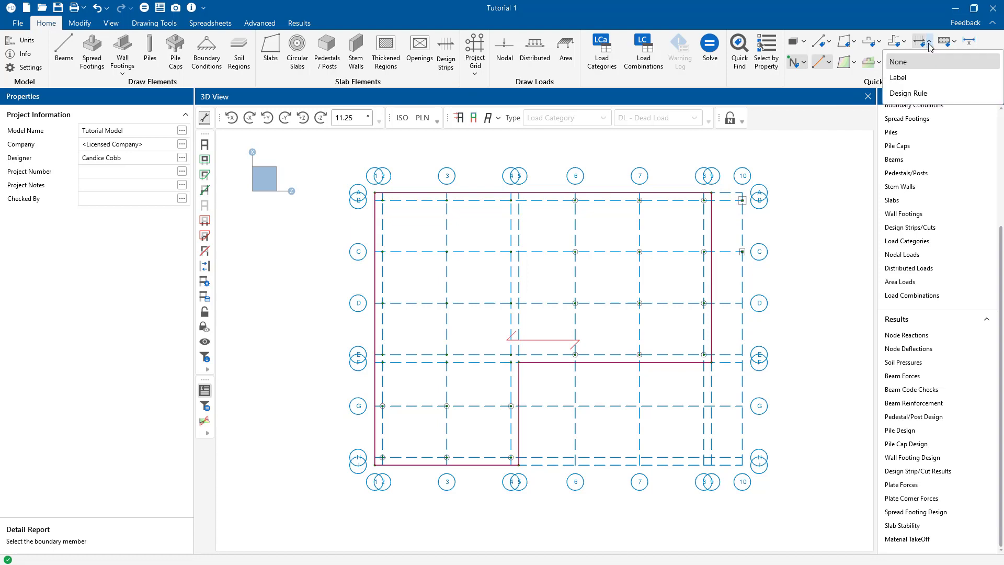
left_click(898, 78)
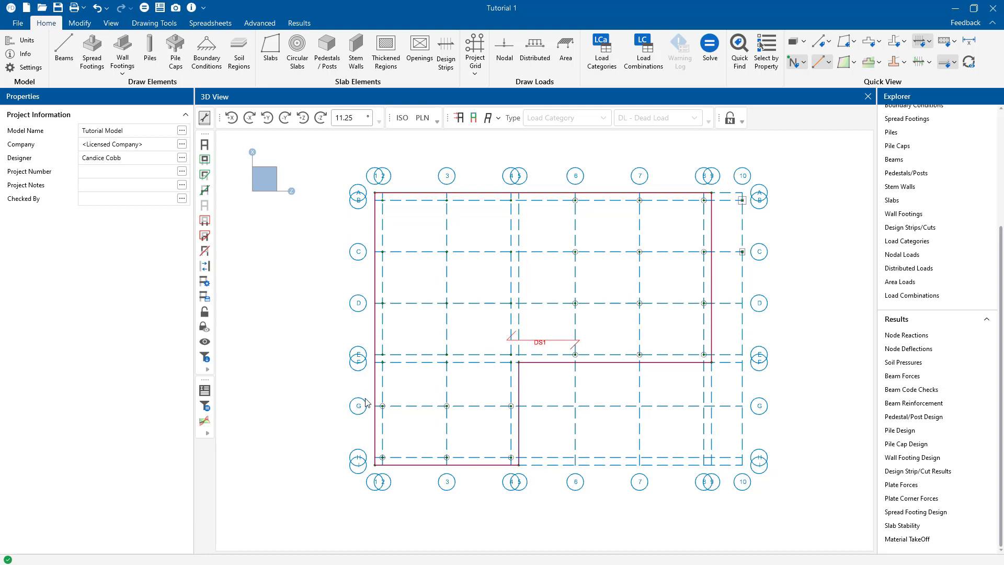
left_click(208, 395)
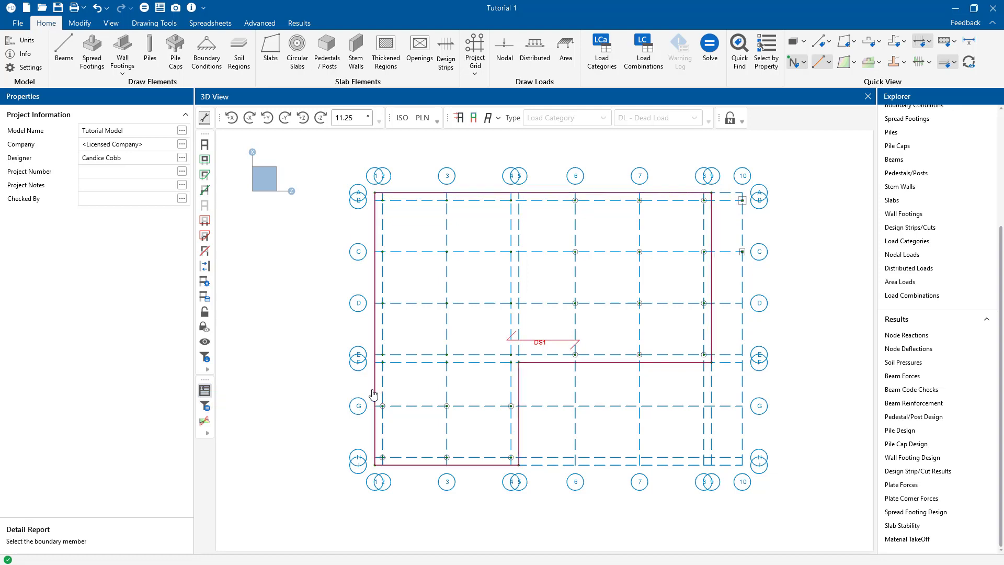
left_click(375, 396)
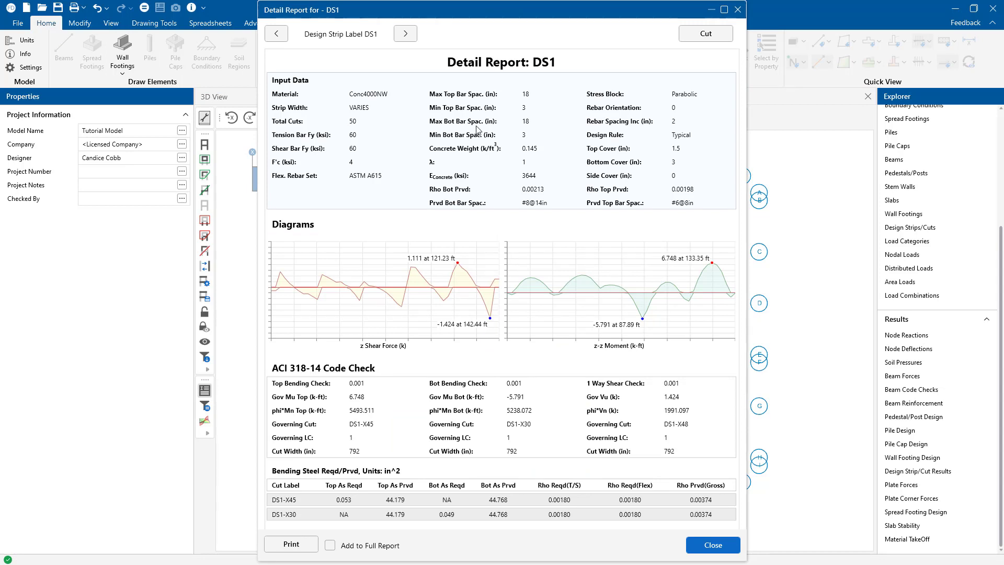
left_click(704, 34)
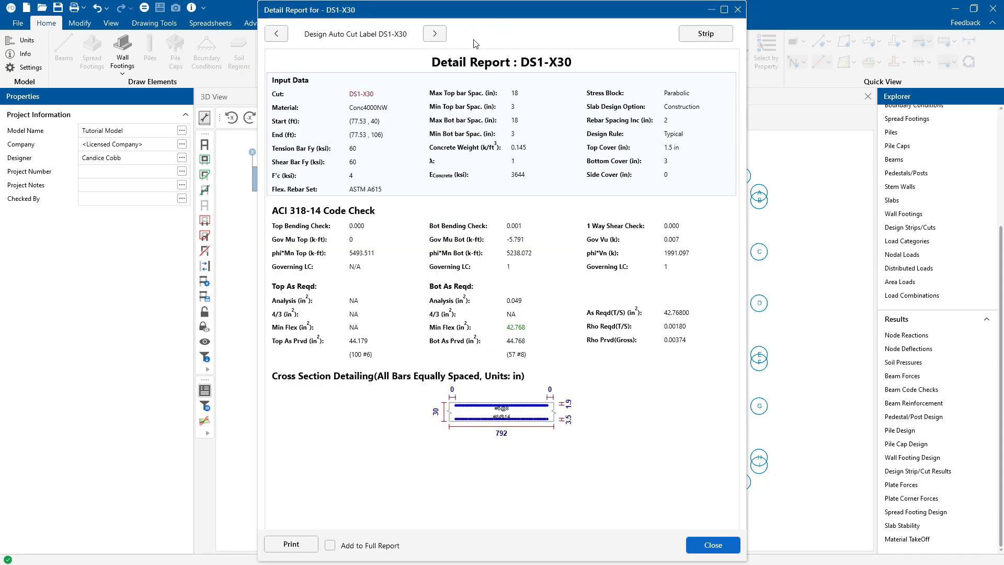
left_click(438, 35)
left_click(438, 35)
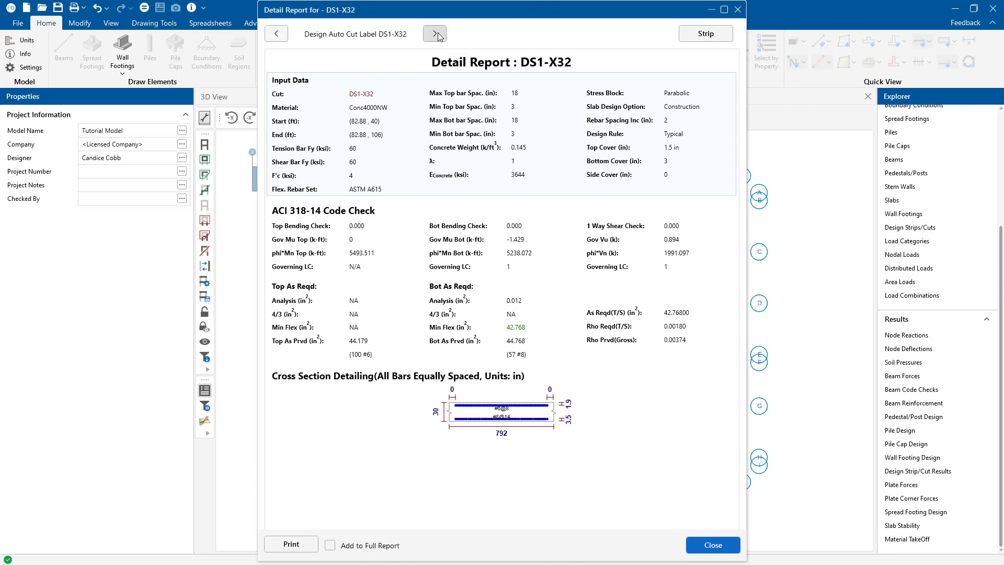
left_click(438, 35)
left_click(438, 34)
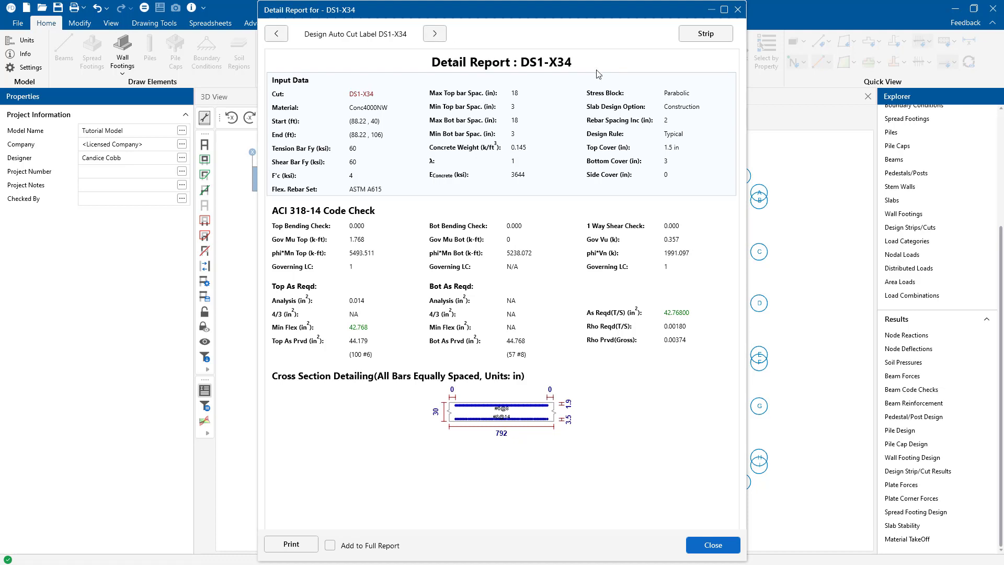
left_click(715, 36)
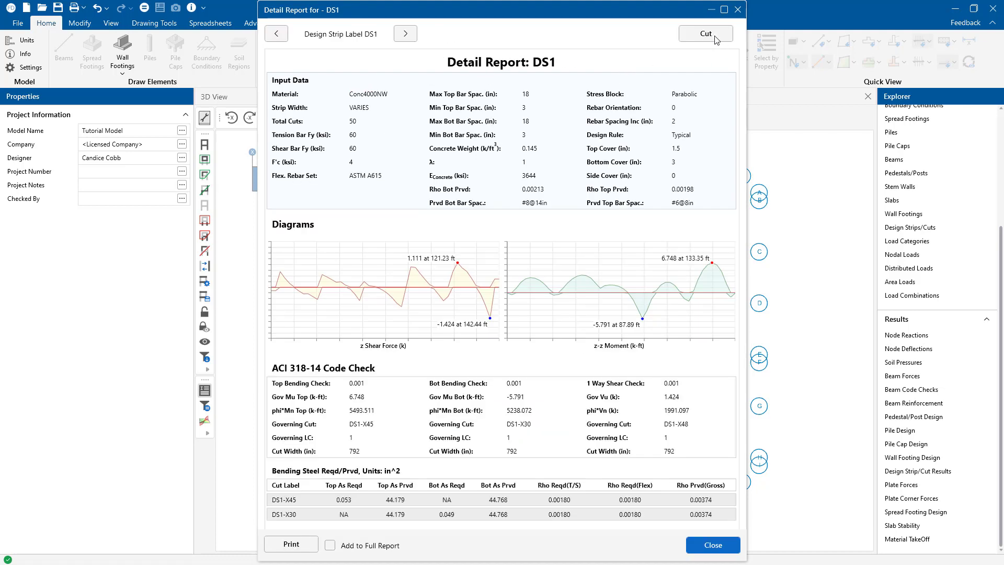